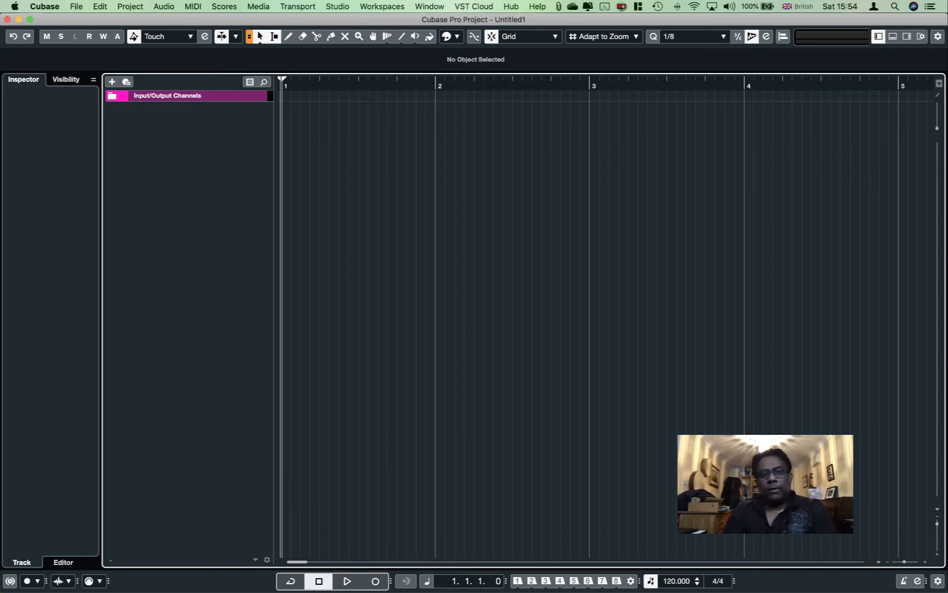
{"action": "key", "text": "space"}
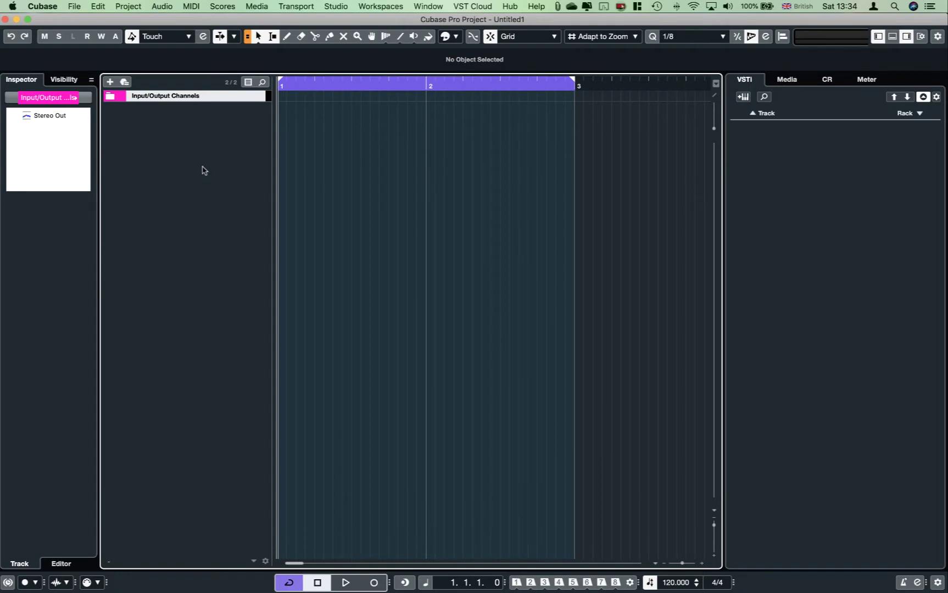
Step: Add one instrument track using Kontakt as the instrument, with its audio output set to Stereo Out
{"action": "left_click", "coordinate": [110, 82]}
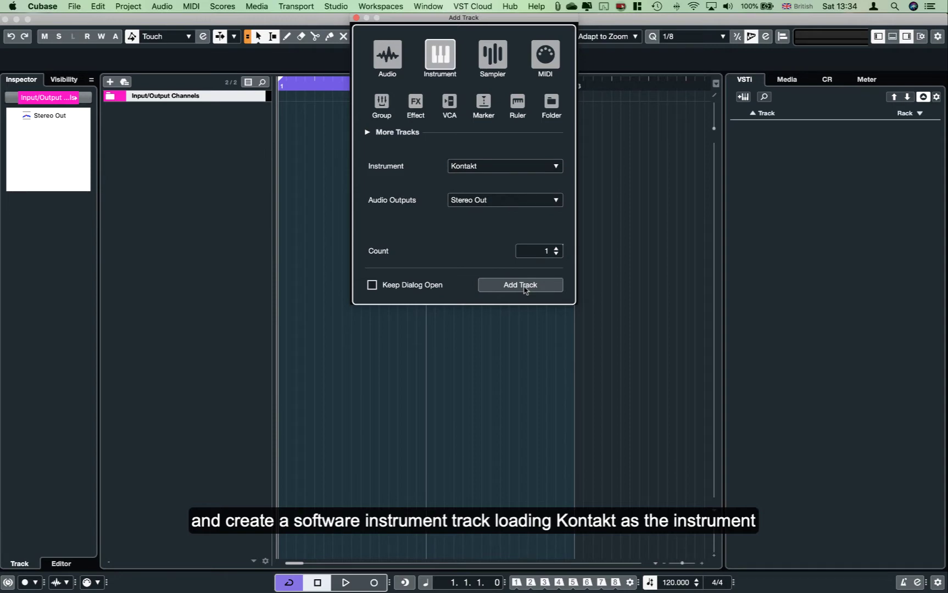
{"action": "left_click", "coordinate": [523, 287]}
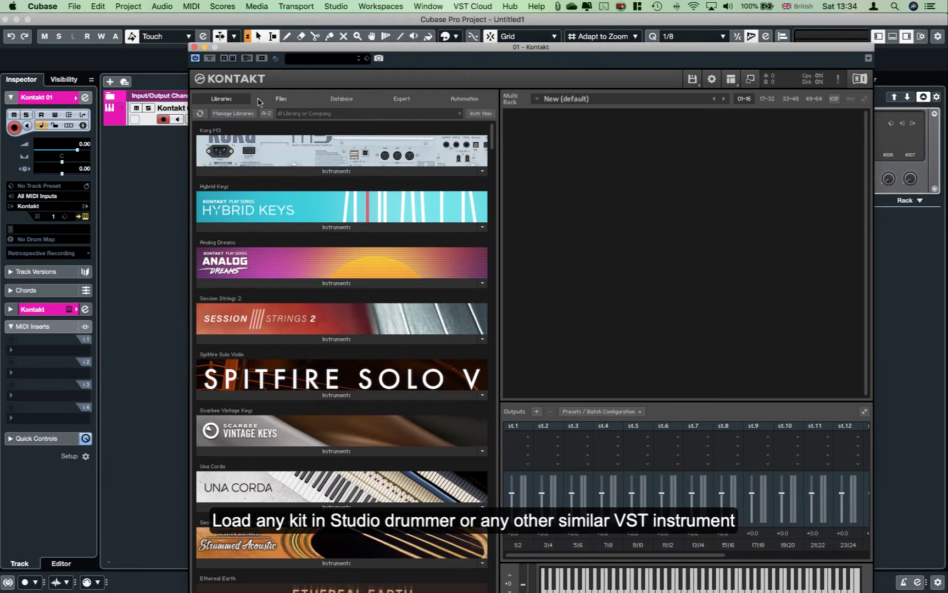
Step: Search the Kontakt libraries for "stu" and load Garage Kit - Full.nki from Studio Drummer into the rack
{"action": "left_click", "coordinate": [319, 114]}
{"action": "type", "text": "stu"}
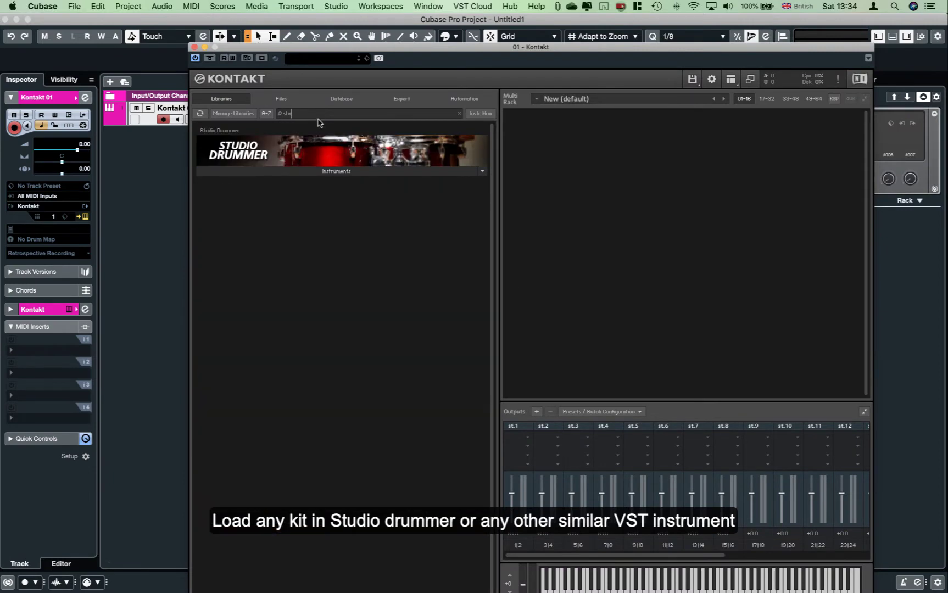
{"action": "left_click", "coordinate": [324, 171]}
{"action": "left_click_drag", "start_coordinate": [244, 186], "coordinate": [604, 190]}
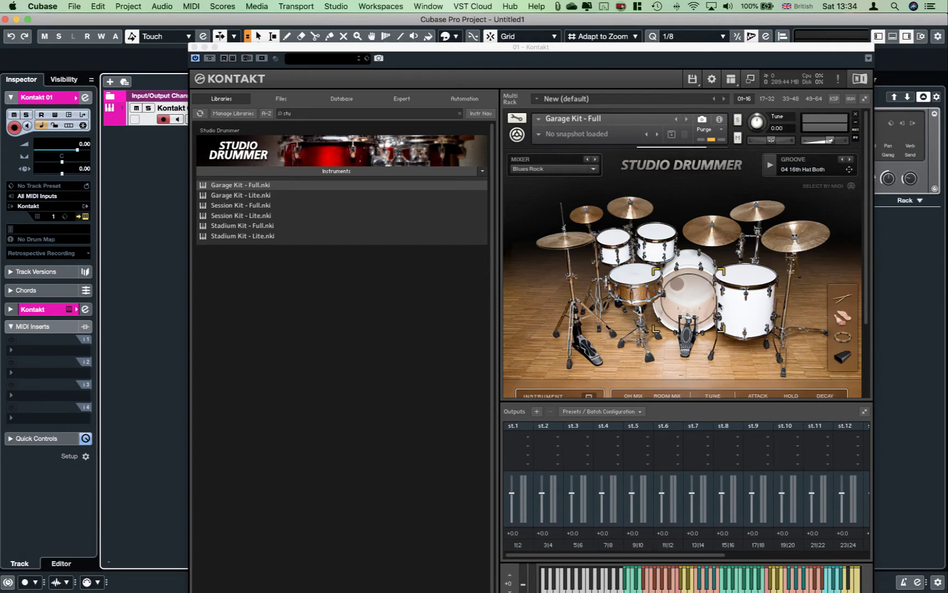
Step: Play and stop the 04 16th Hat Both groove while checking the level meters in Kontakt's Outputs section
{"action": "left_click", "coordinate": [770, 168]}
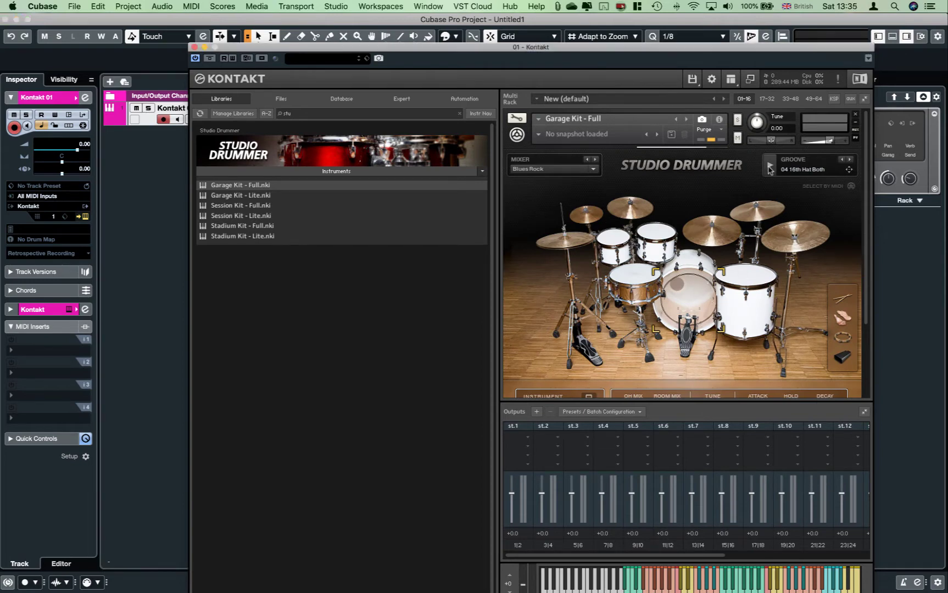
{"action": "left_click", "coordinate": [770, 168]}
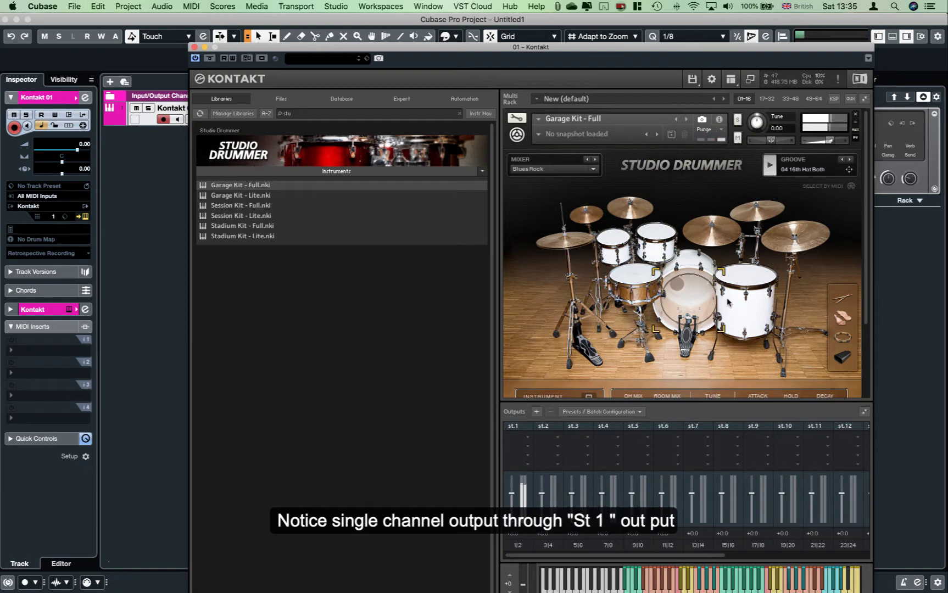
{"action": "left_click", "coordinate": [524, 492]}
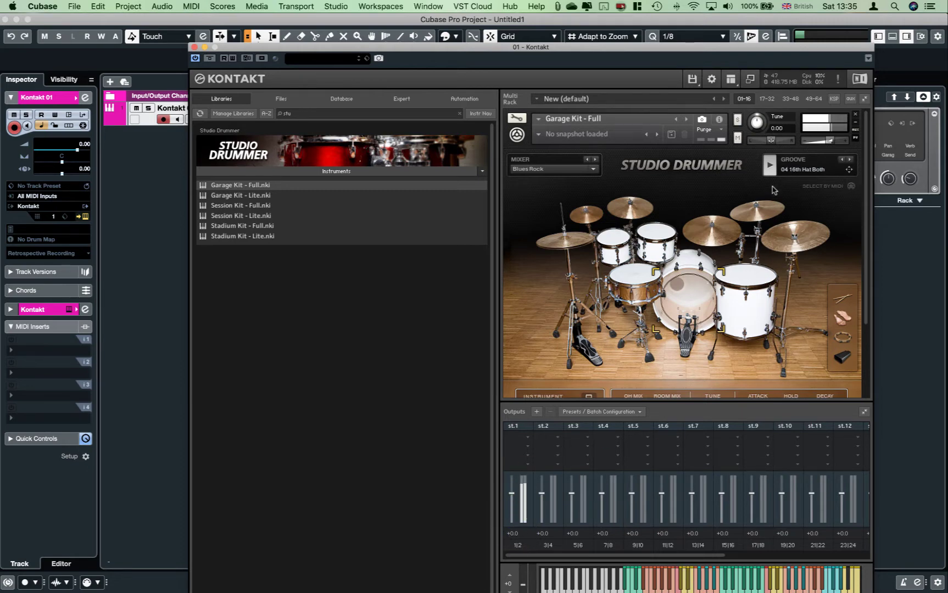
{"action": "left_click", "coordinate": [770, 166]}
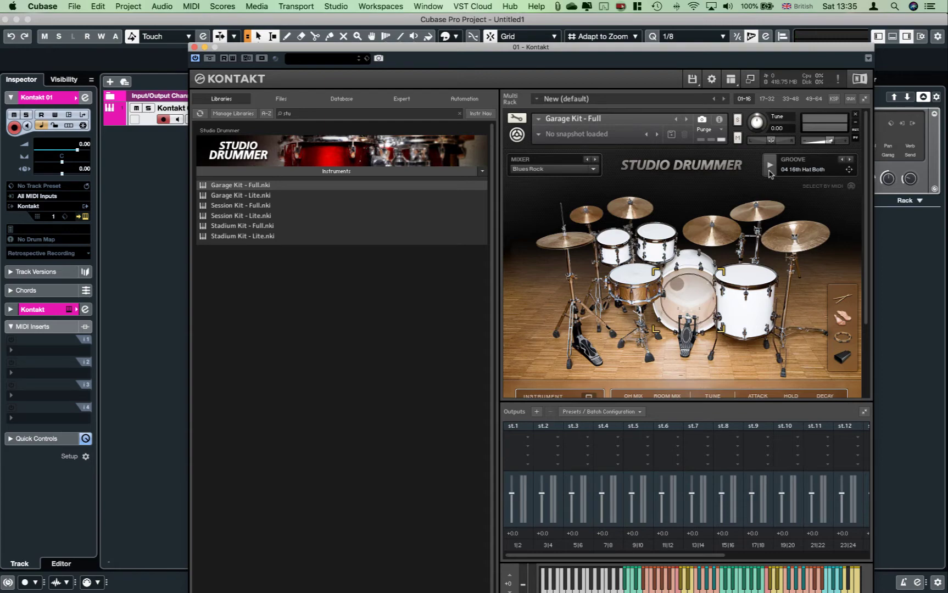
Step: Reposition the Kontakt window, show Studio Drummer's Mixer page, and play the groove to check the mic channel levels
{"action": "left_click_drag", "start_coordinate": [649, 44], "coordinate": [574, 14]}
{"action": "scroll", "coordinate": [670, 279], "scroll_direction": "down", "scroll_amount": 3}
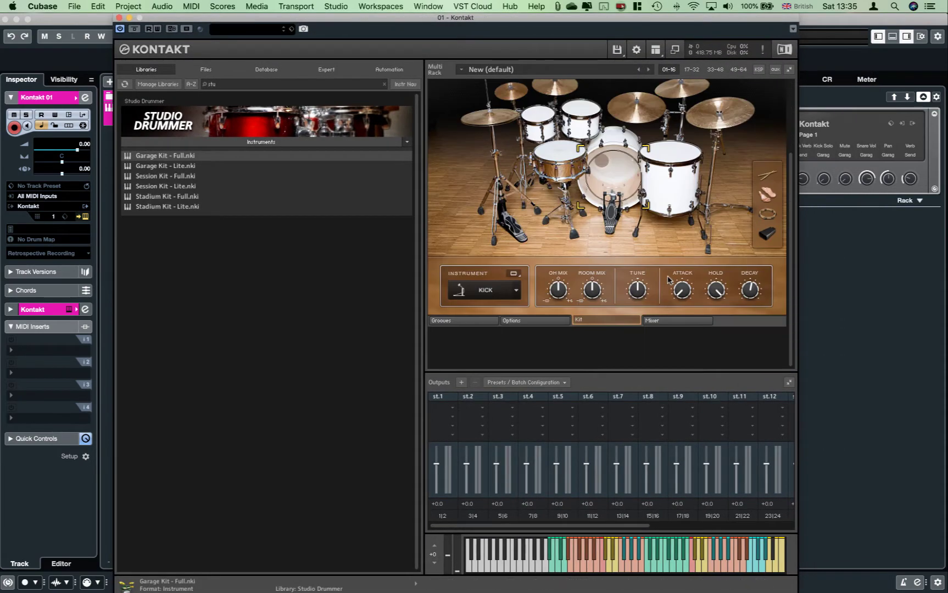
{"action": "left_click", "coordinate": [672, 329]}
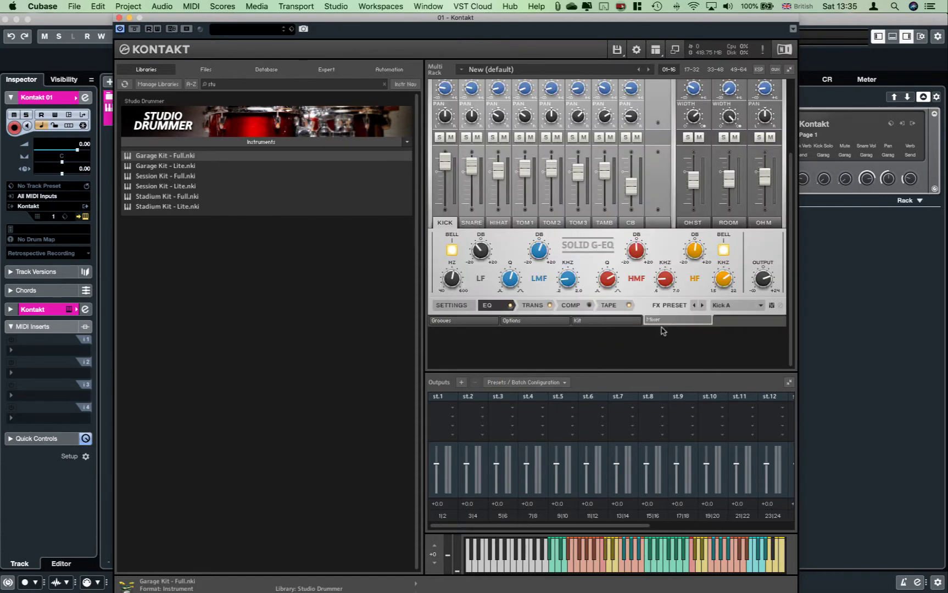
{"action": "scroll", "coordinate": [693, 284], "scroll_direction": "up", "scroll_amount": 3}
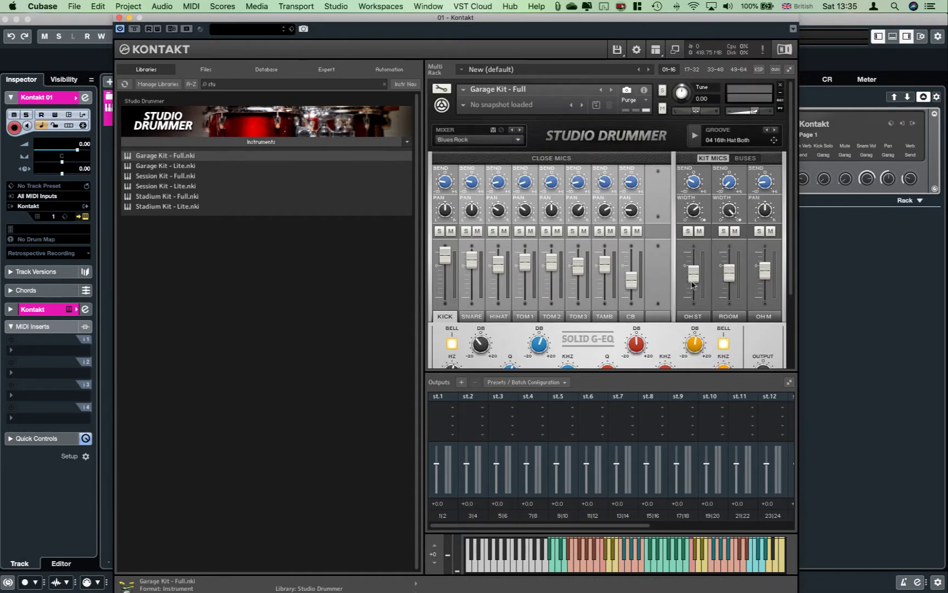
{"action": "scroll", "coordinate": [690, 216], "scroll_direction": "down", "scroll_amount": 2}
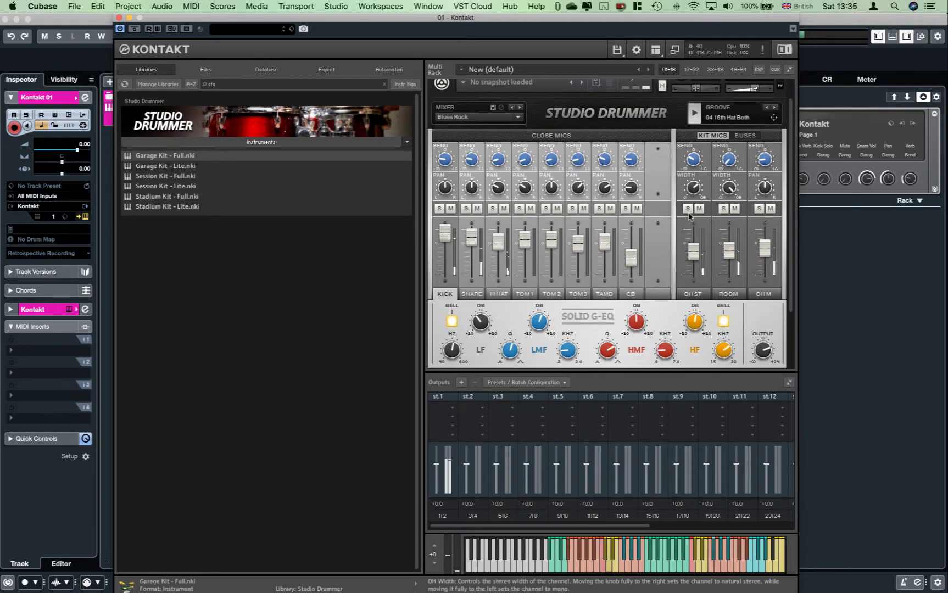
{"action": "scroll", "coordinate": [691, 216], "scroll_direction": "down", "scroll_amount": 1}
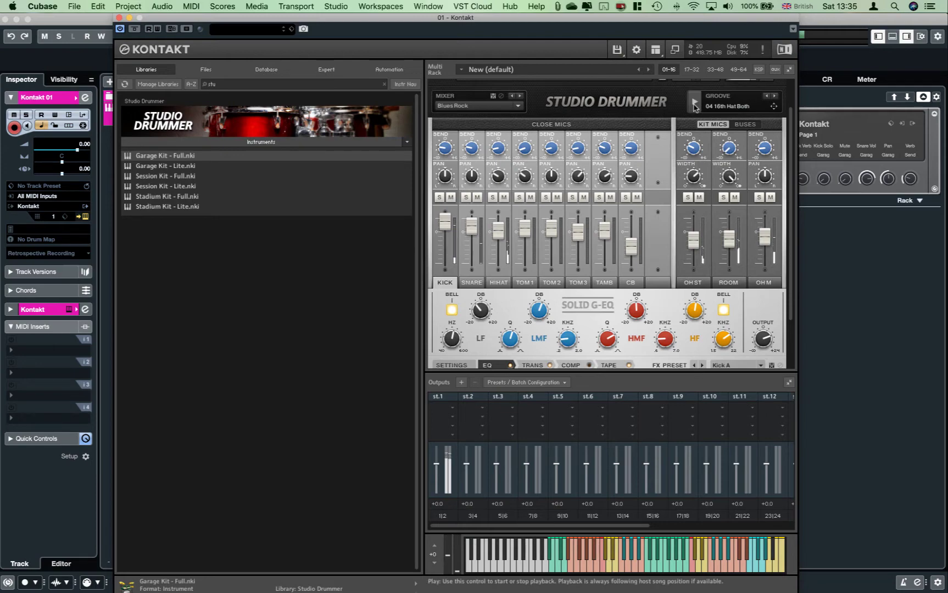
{"action": "scroll", "coordinate": [451, 346], "scroll_direction": "down", "scroll_amount": 3}
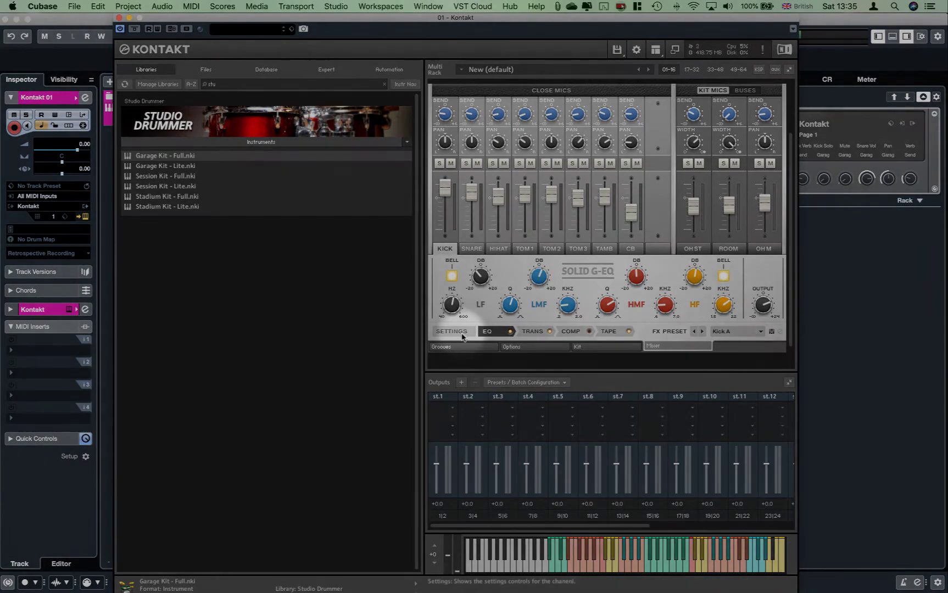
Step: Show the mixer channel settings and check the output routing of the Kick, Snare, Hihat, Tom 1, Room and OH M channels
{"action": "left_click", "coordinate": [452, 331]}
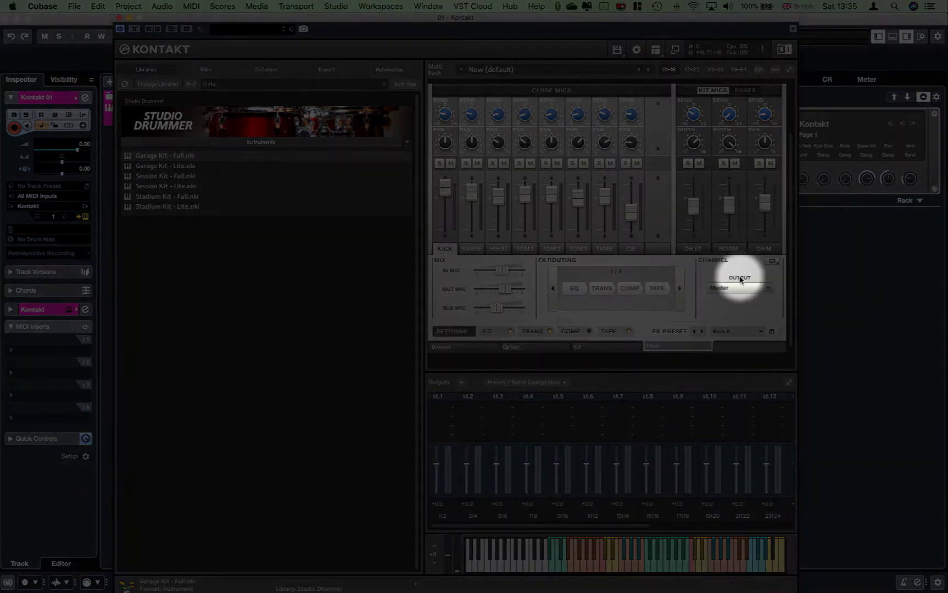
{"action": "left_click", "coordinate": [765, 287]}
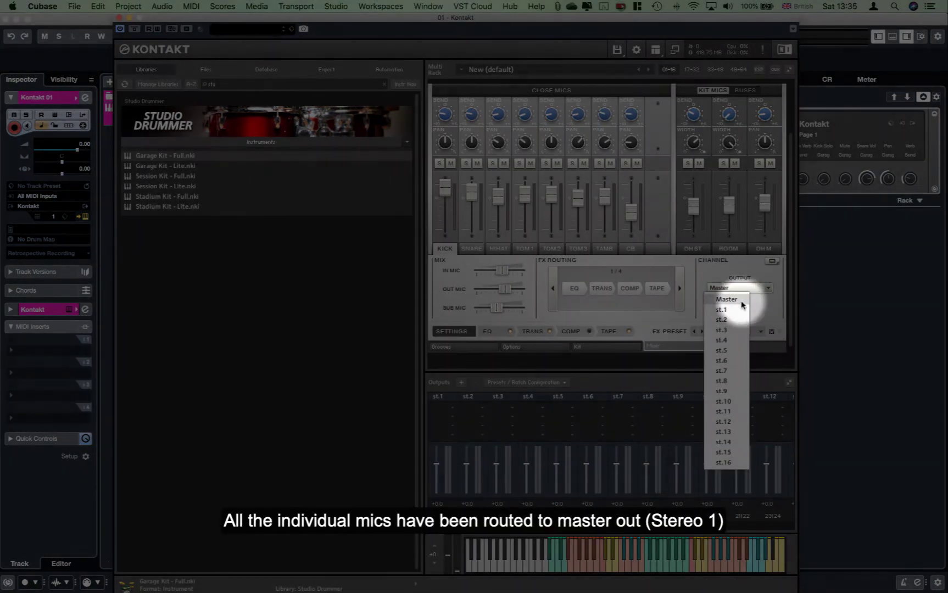
{"action": "left_click", "coordinate": [727, 300]}
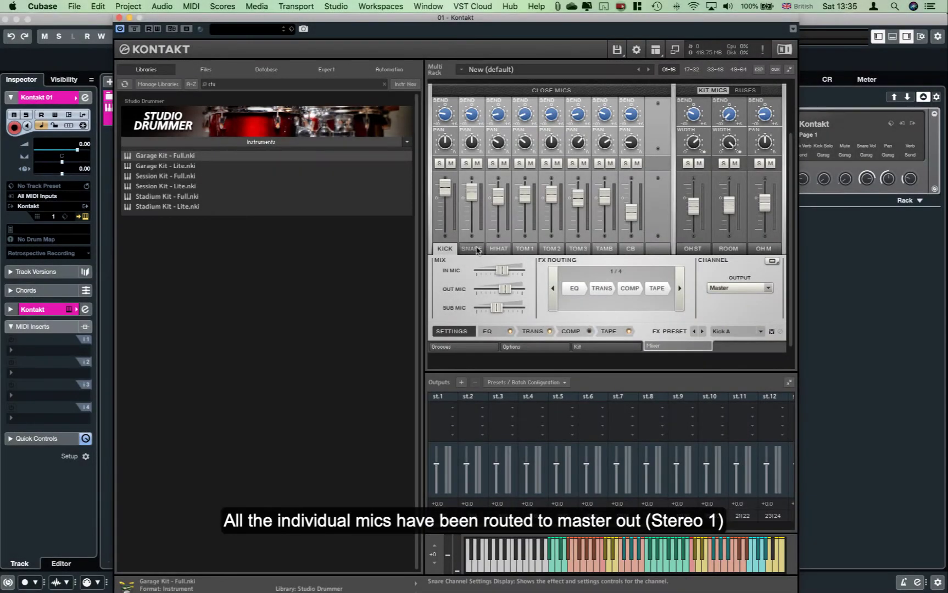
{"action": "left_click", "coordinate": [477, 250]}
{"action": "left_click", "coordinate": [498, 249]}
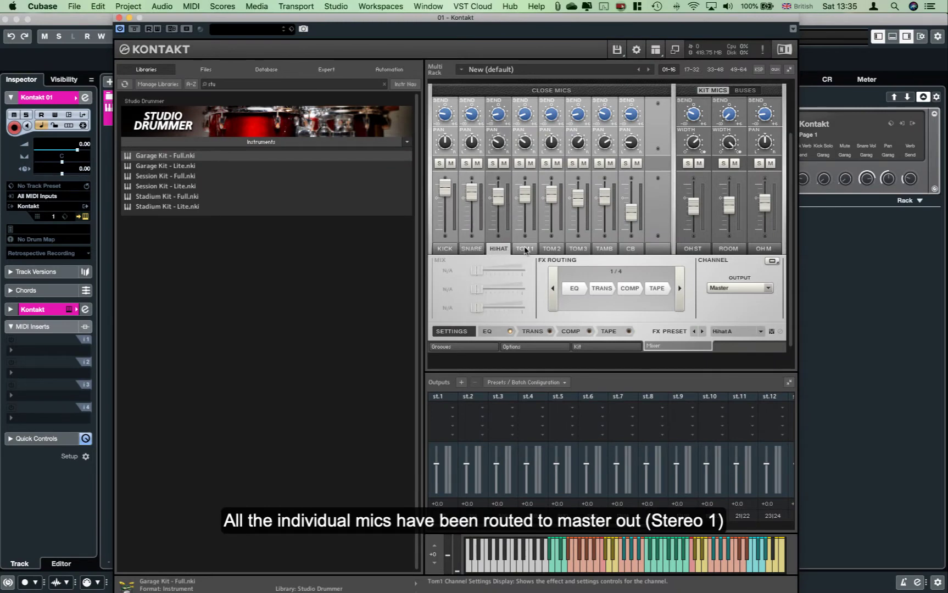
{"action": "left_click", "coordinate": [526, 250]}
{"action": "left_click", "coordinate": [729, 249]}
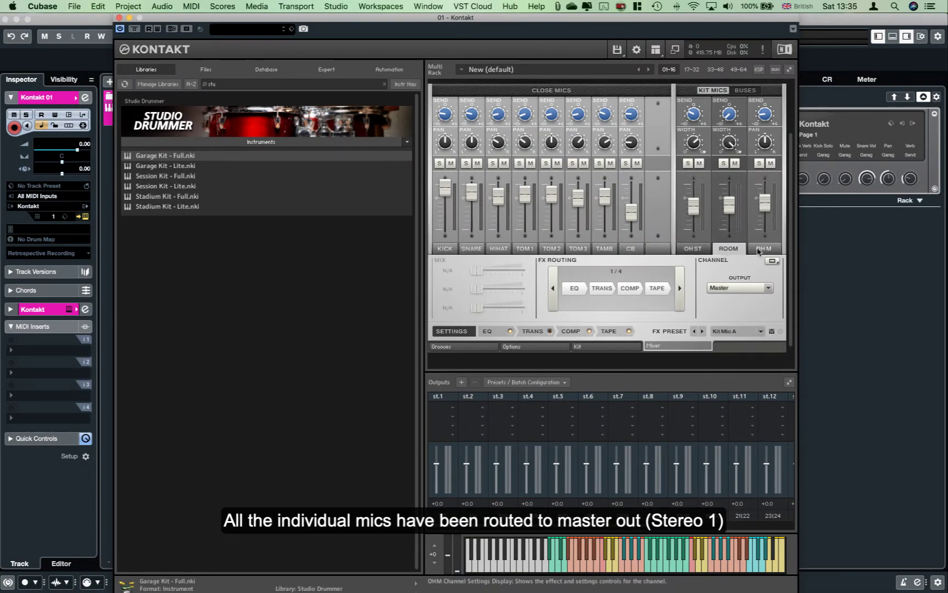
{"action": "left_click", "coordinate": [759, 250]}
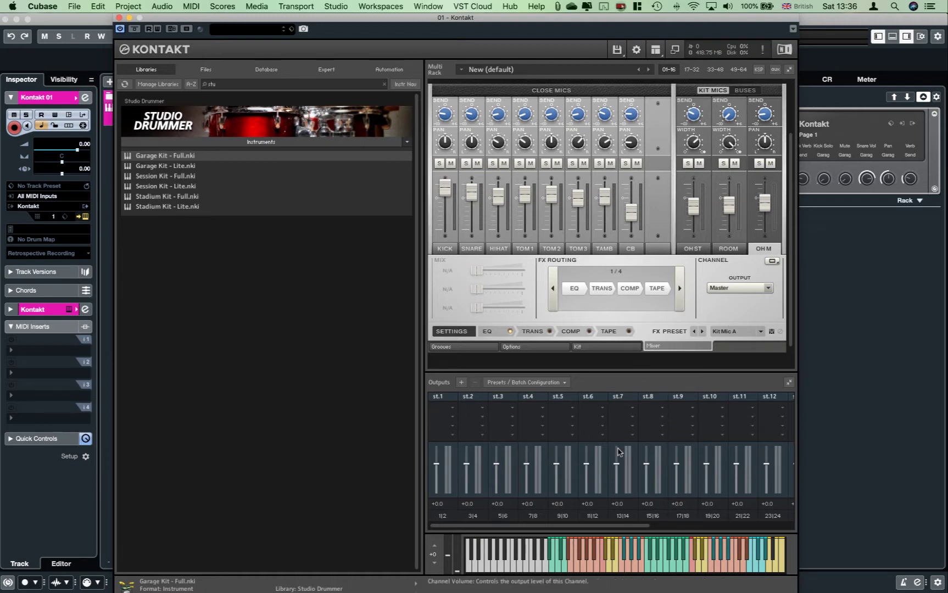
Step: Hide Kontakt's Outputs section and show it again
{"action": "left_click", "coordinate": [655, 50]}
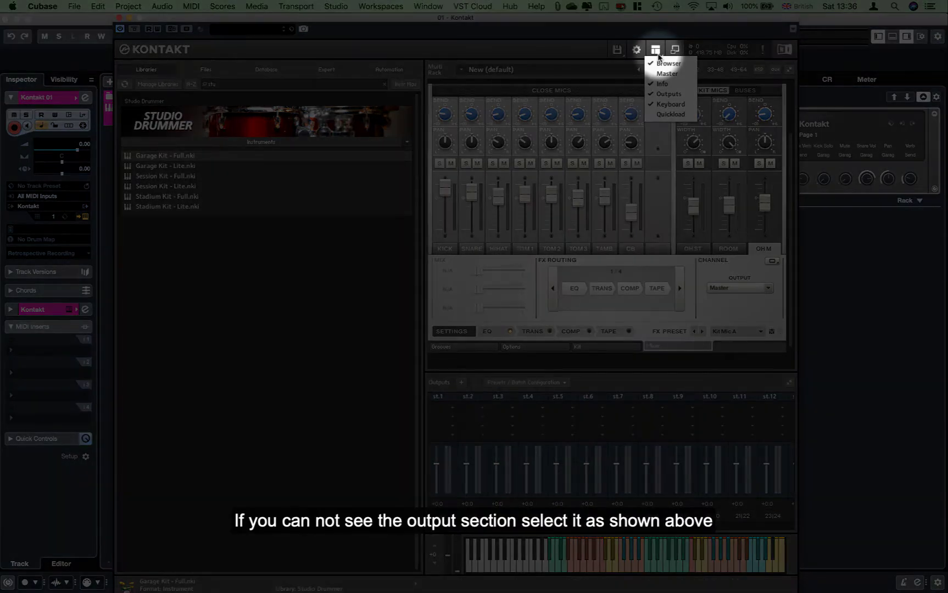
{"action": "left_click", "coordinate": [665, 94]}
{"action": "left_click", "coordinate": [656, 50]}
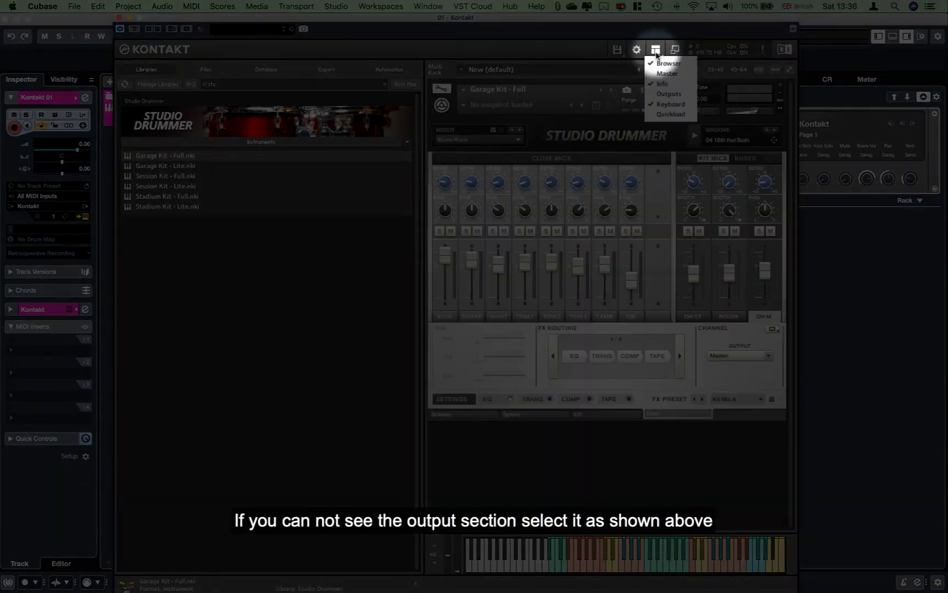
{"action": "left_click", "coordinate": [662, 95]}
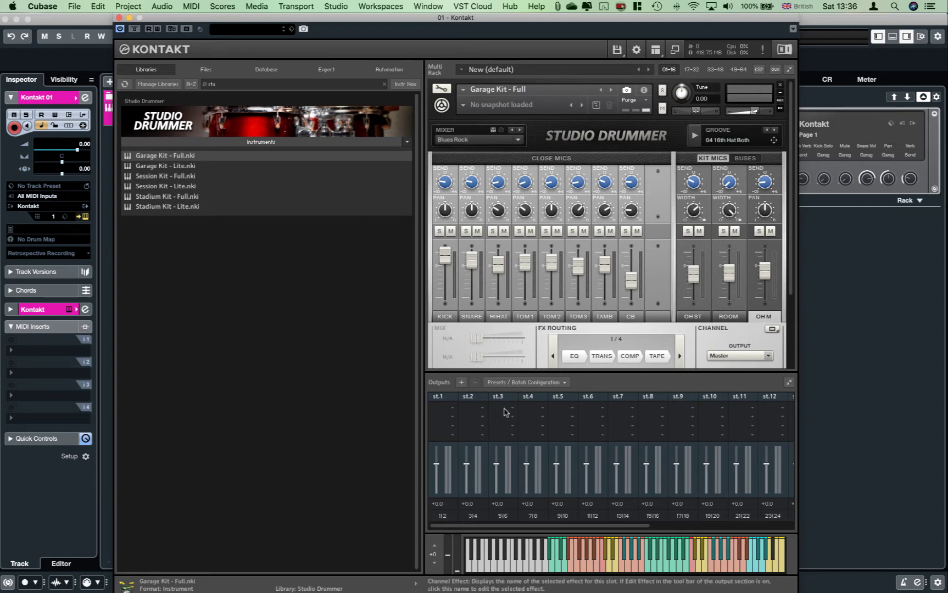
Step: Begin adding Kontakt output channels, setting the quantity to 15 and the number of channels to 2
{"action": "left_click", "coordinate": [461, 382]}
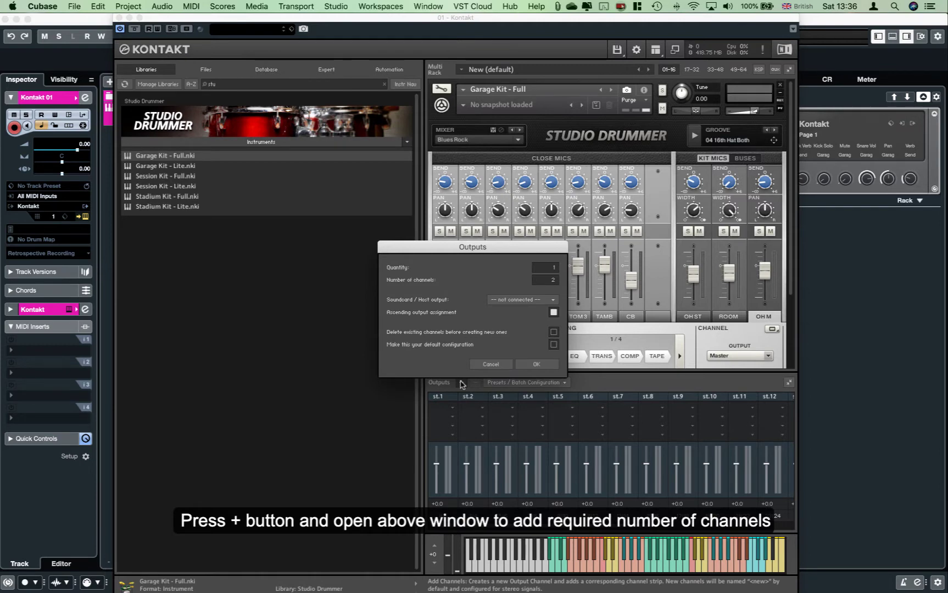
{"action": "left_click", "coordinate": [491, 364]}
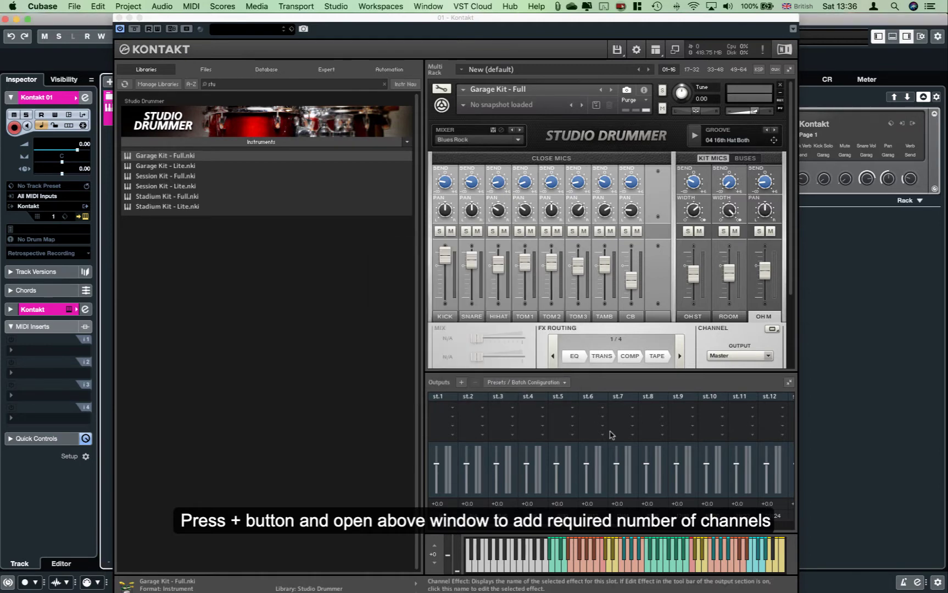
{"action": "left_click", "coordinate": [462, 383]}
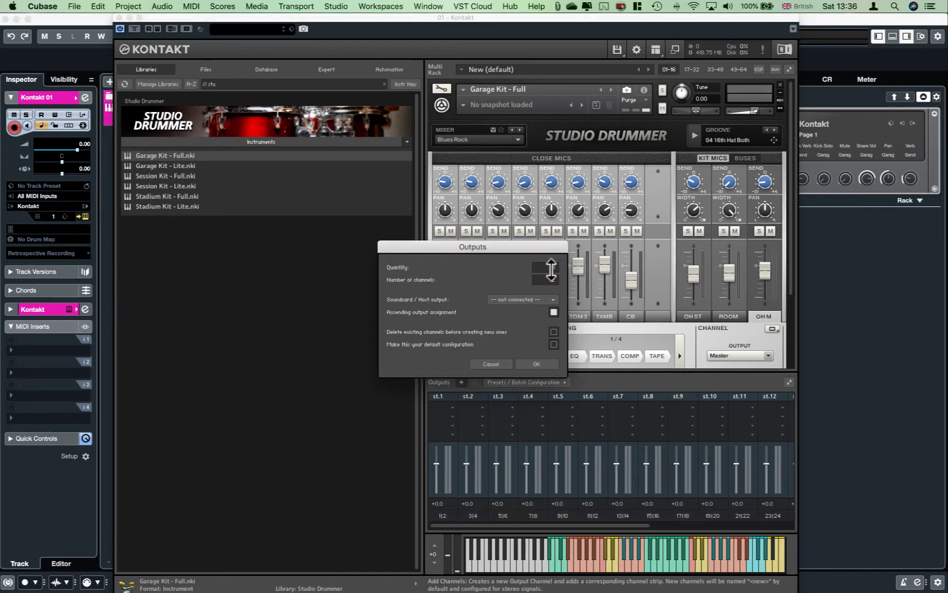
{"action": "left_click_drag", "start_coordinate": [551, 269], "coordinate": [558, 241]}
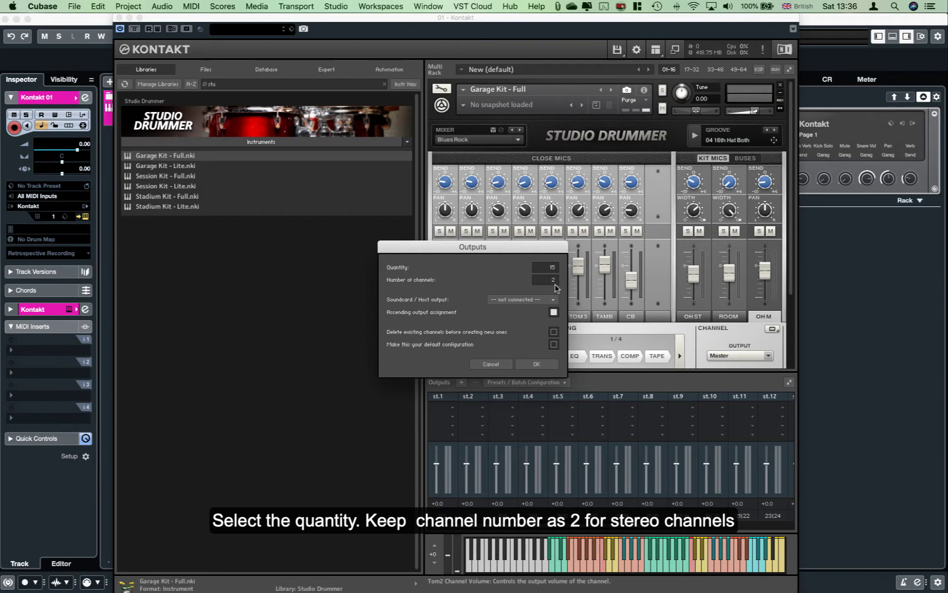
{"action": "left_click_drag", "start_coordinate": [549, 275], "coordinate": [545, 285]}
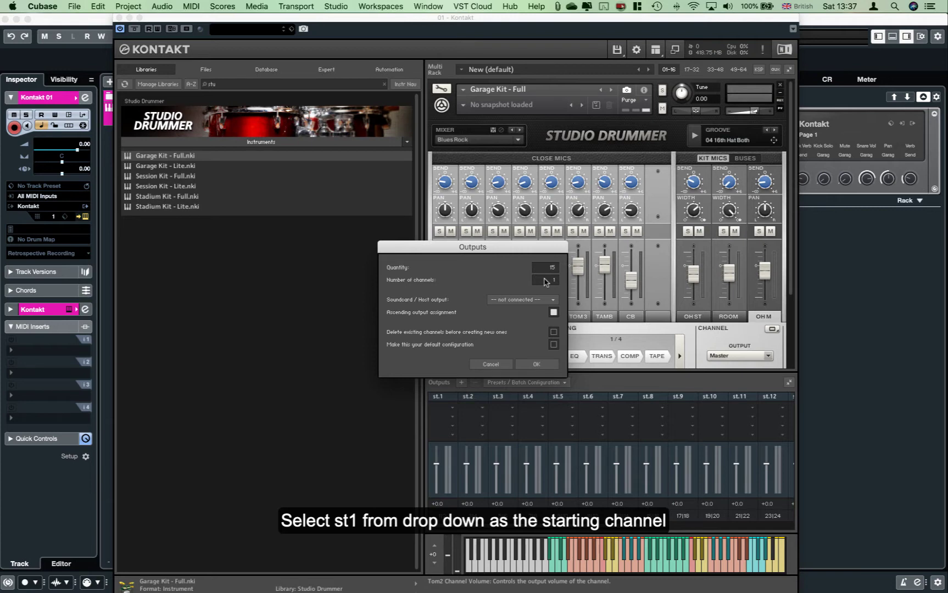
{"action": "mouse_move", "coordinate": [545, 282]}
{"action": "left_mouse_down"}
{"action": "mouse_move", "coordinate": [550, 275]}
{"action": "mouse_move", "coordinate": [551, 289]}
{"action": "left_mouse_up"}
{"action": "mouse_move", "coordinate": [547, 275]}
{"action": "left_mouse_down"}
{"action": "mouse_move", "coordinate": [547, 256]}
{"action": "mouse_move", "coordinate": [548, 284]}
{"action": "mouse_move", "coordinate": [546, 276]}
{"action": "left_mouse_up"}
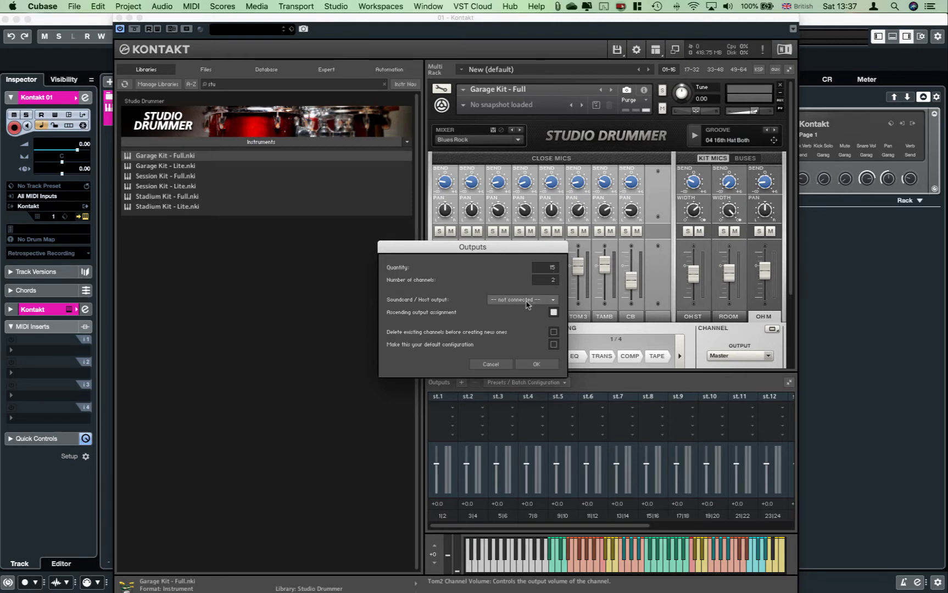
Step: Set the host output for the new output channels to Kt. st.1 [1] and create them
{"action": "left_click", "coordinate": [496, 300]}
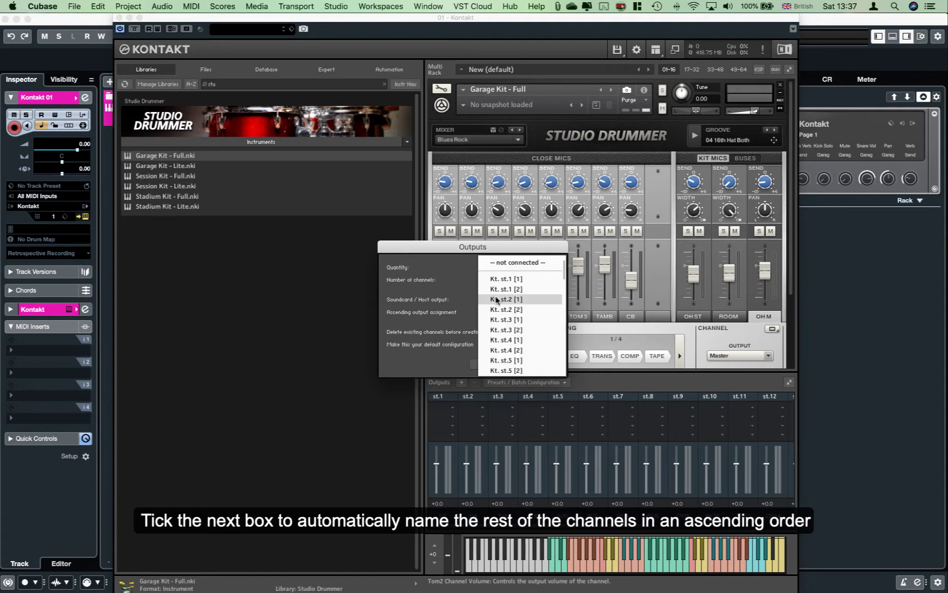
{"action": "left_click", "coordinate": [523, 279]}
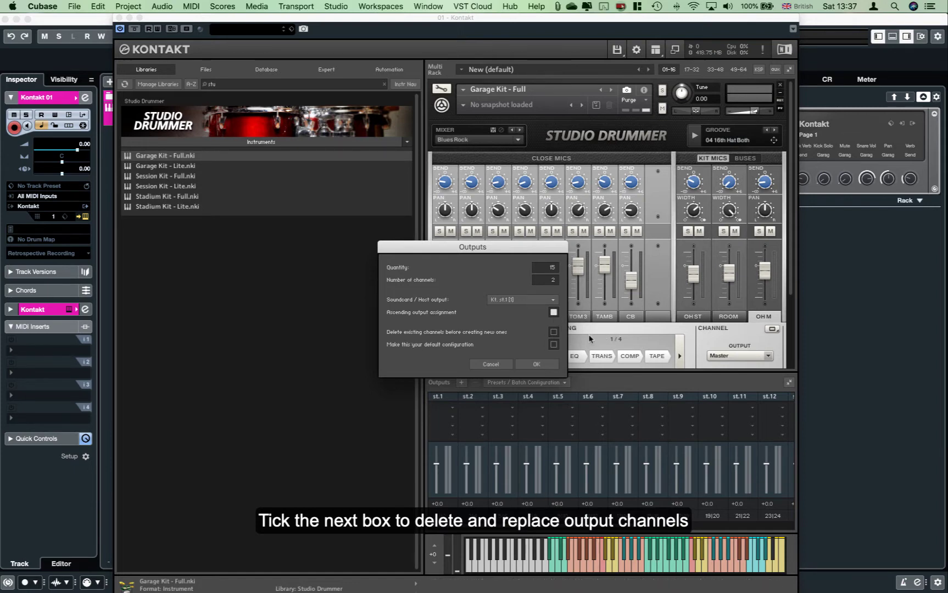
{"action": "left_click", "coordinate": [537, 364]}
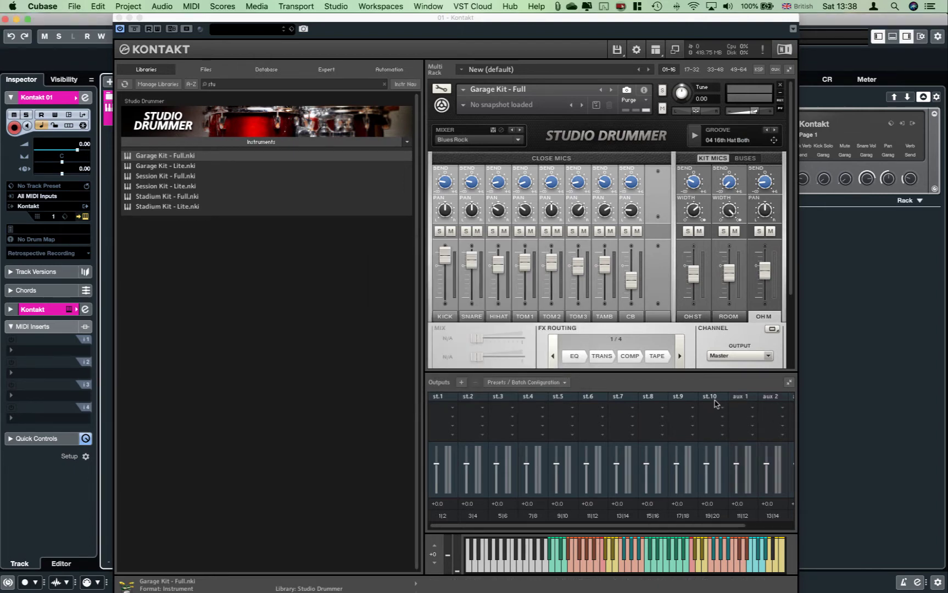
Step: Clear the library search and examine the available output destinations for the OH M mixer channel
{"action": "left_click", "coordinate": [385, 84]}
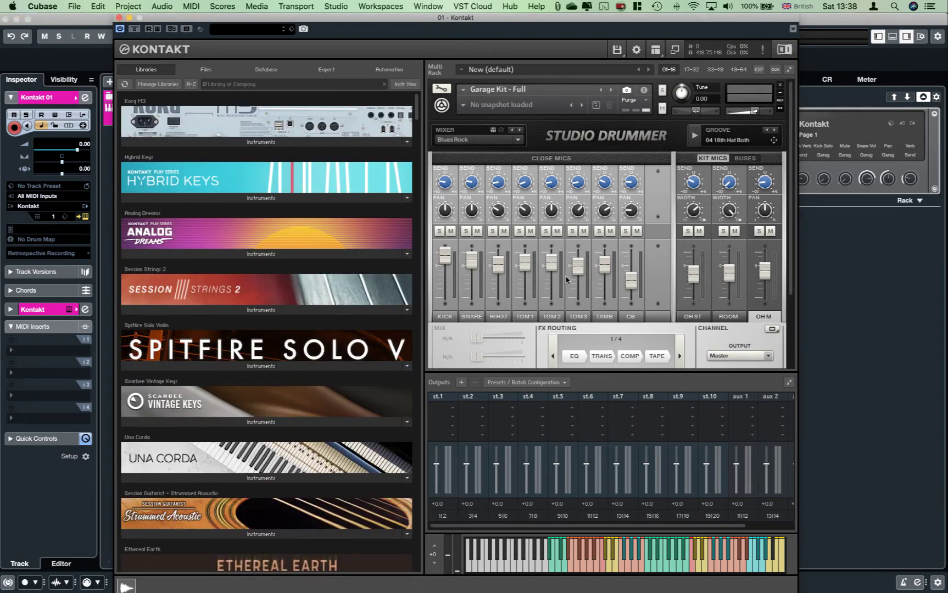
{"action": "scroll", "coordinate": [694, 282], "scroll_direction": "down", "scroll_amount": 3}
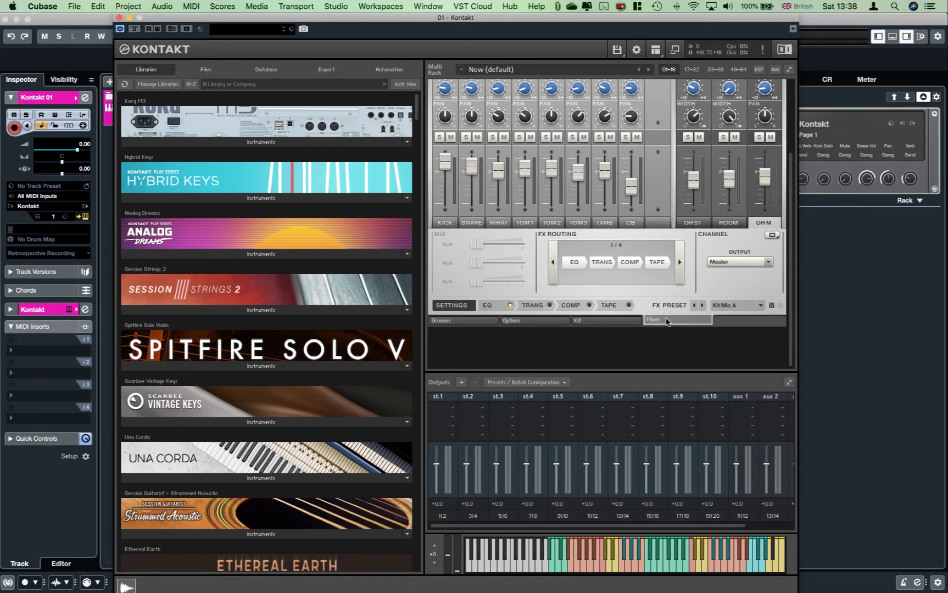
{"action": "scroll", "coordinate": [661, 251], "scroll_direction": "up", "scroll_amount": 3}
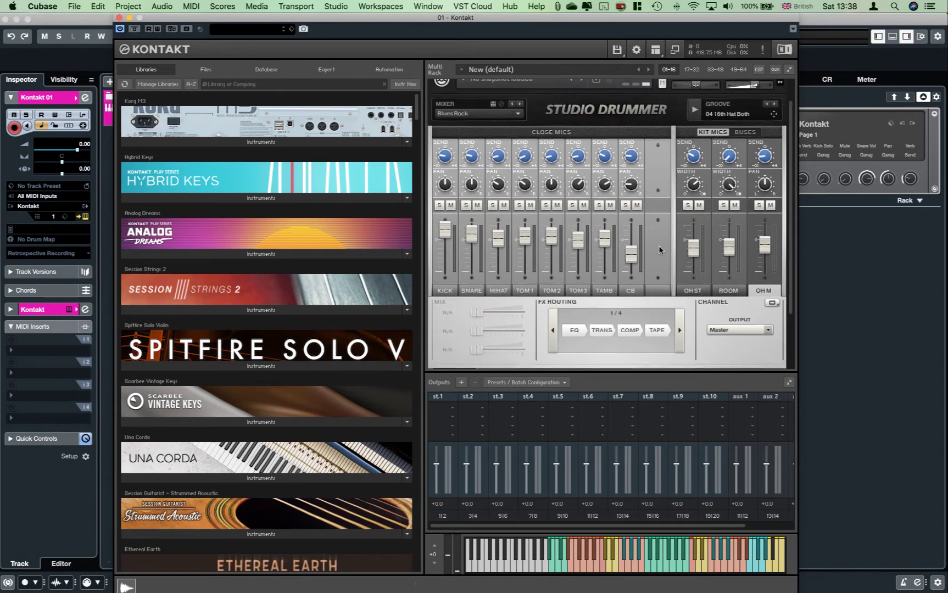
{"action": "scroll", "coordinate": [649, 307], "scroll_direction": "down", "scroll_amount": 3}
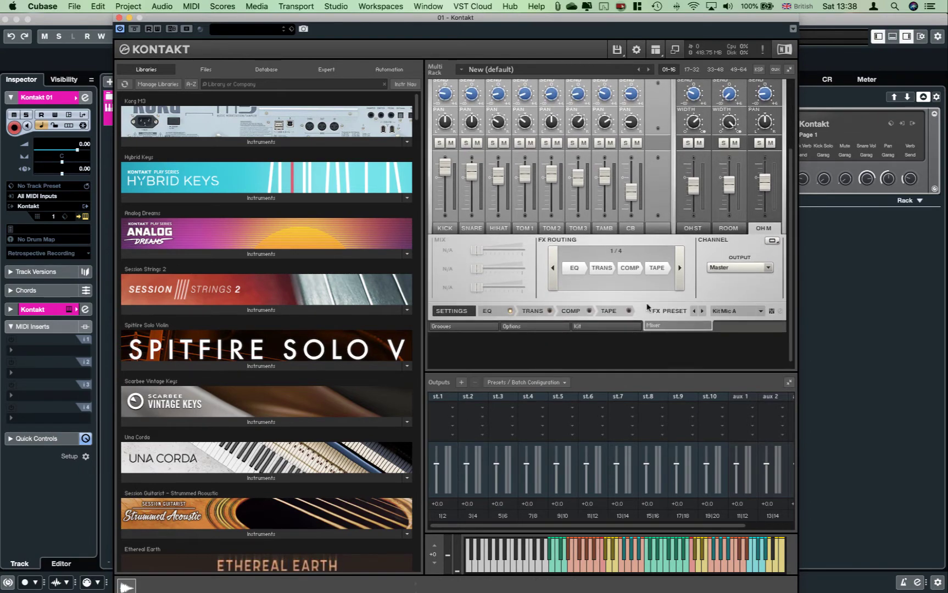
{"action": "left_click", "coordinate": [769, 268]}
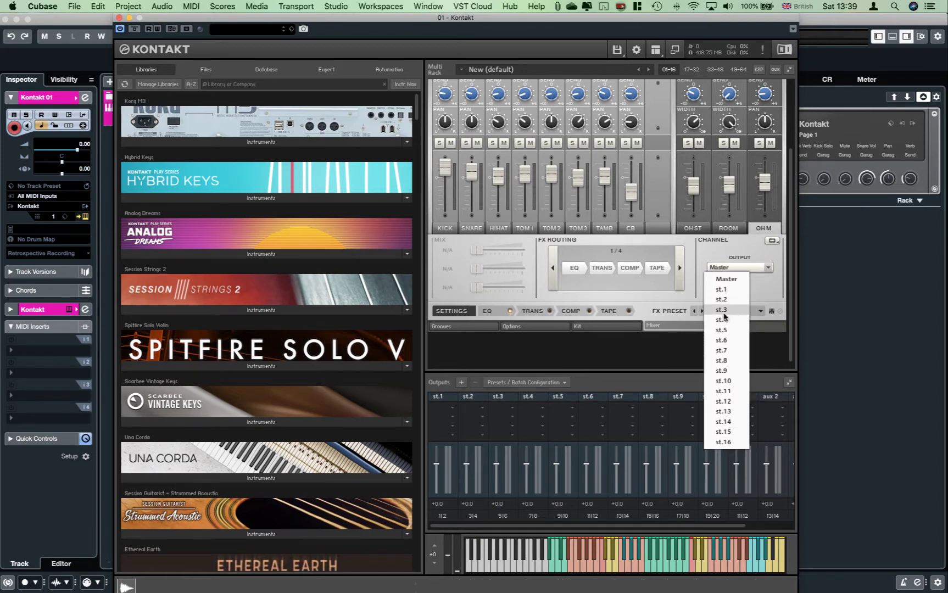
{"action": "left_click", "coordinate": [770, 300]}
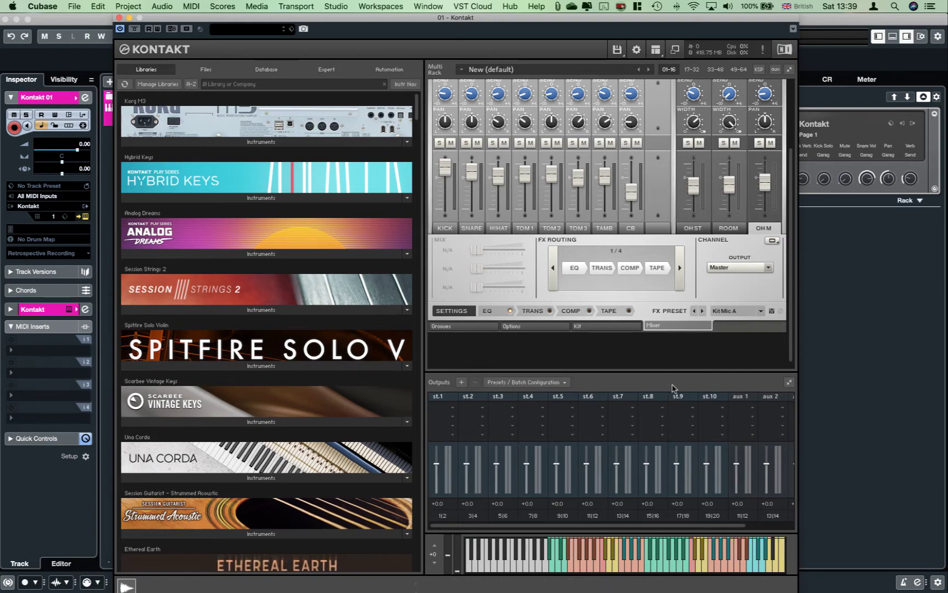
{"action": "scroll", "coordinate": [670, 219], "scroll_direction": "up", "scroll_amount": 3}
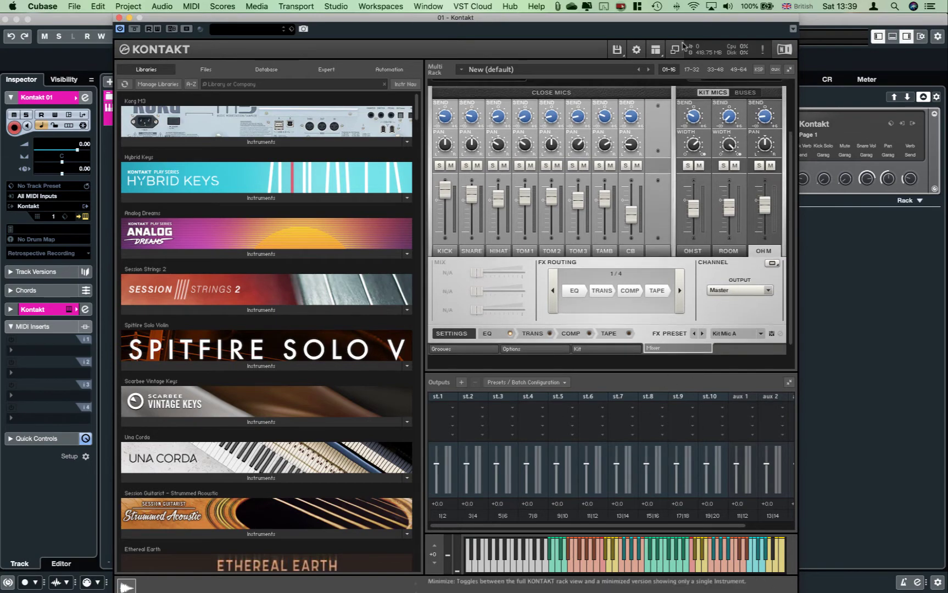